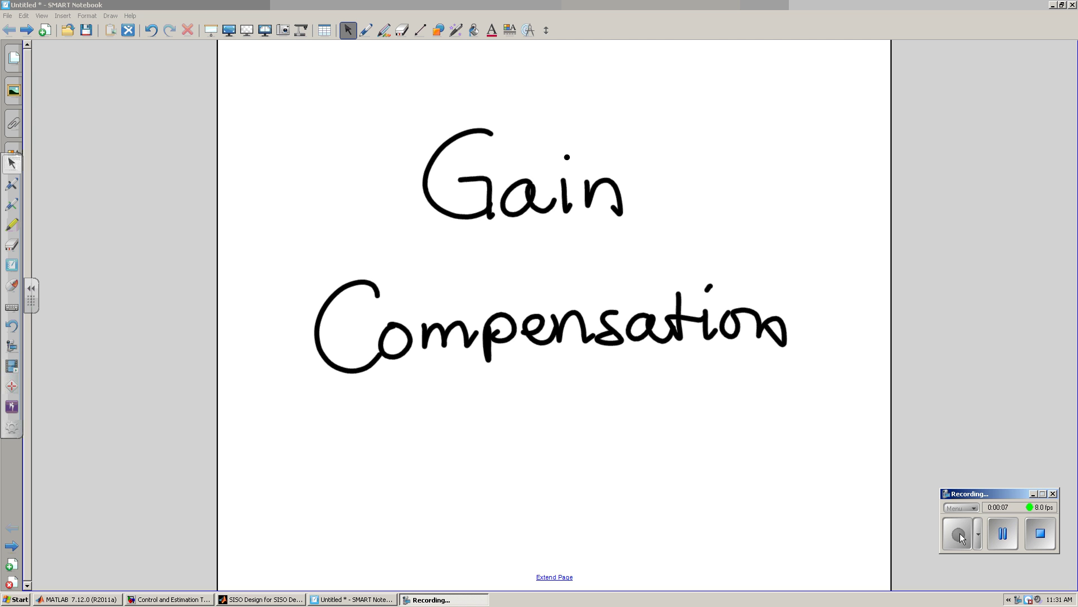
# Go to the notebook page asking for K that gives 16% overshoot (ζ=0.5)
pyautogui.click(32, 31)
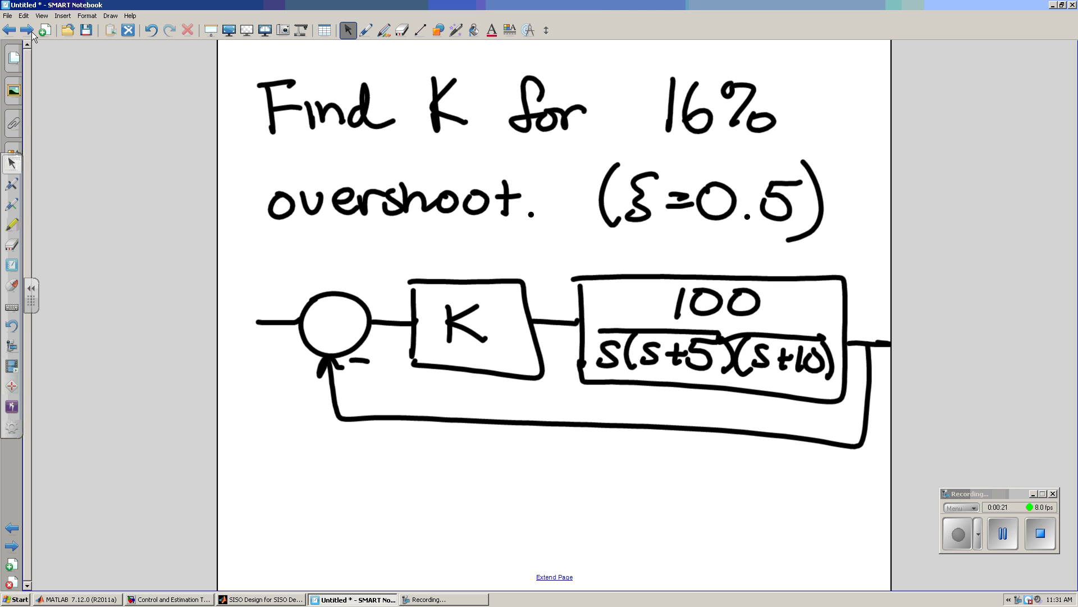
# Advance to the root locus sketching page and bring up MATLAB's command window showing G and rltool(G)
pyautogui.click(33, 32)
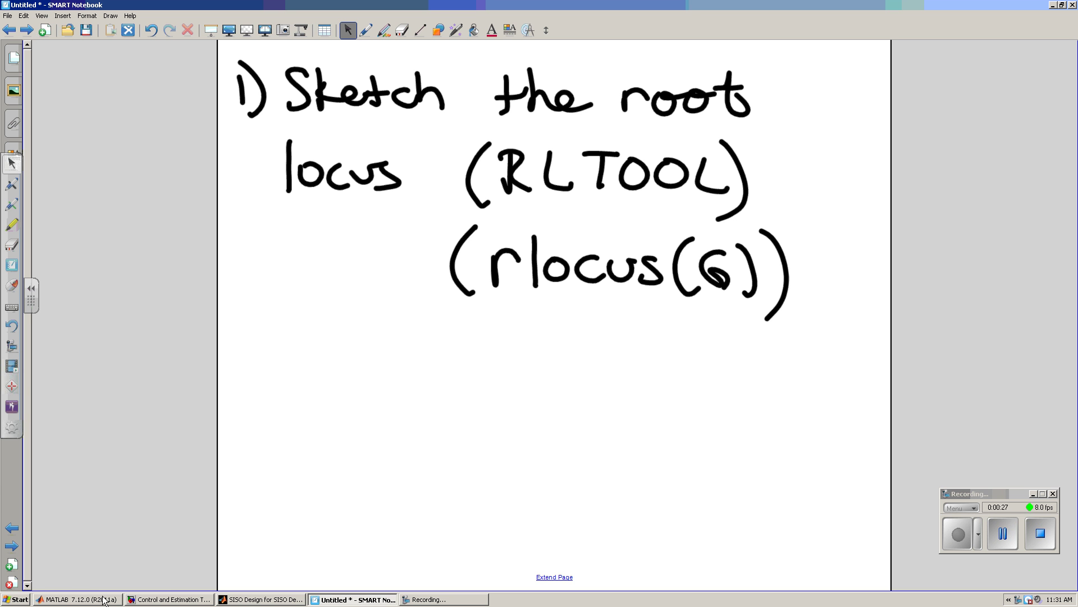
pyautogui.click(103, 600)
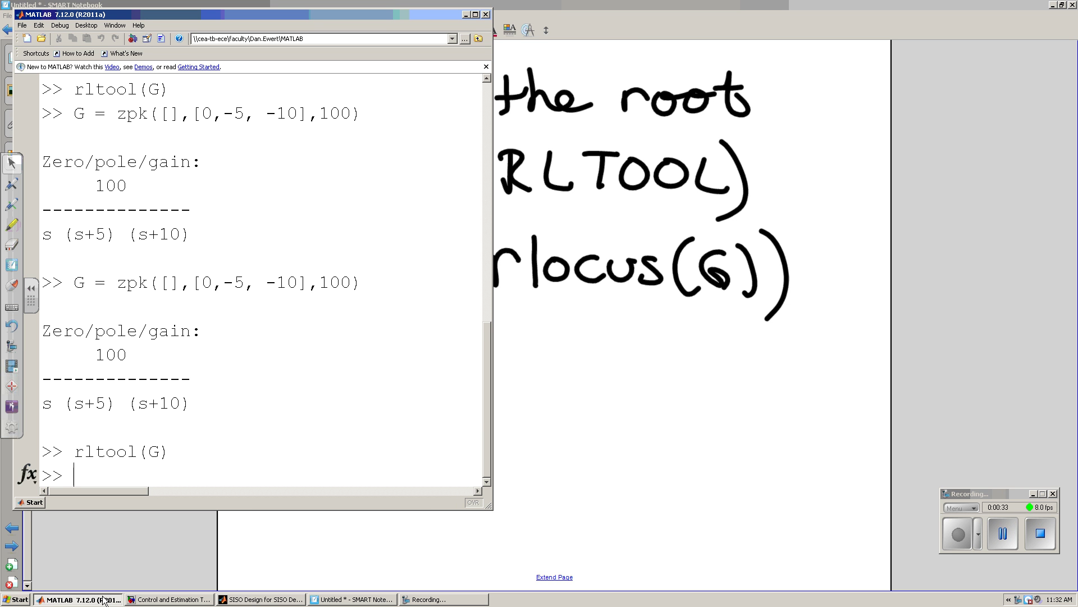
# Open the closed-loop step response in an LTI Viewer beside the SISO root locus editor
pyautogui.click(268, 600)
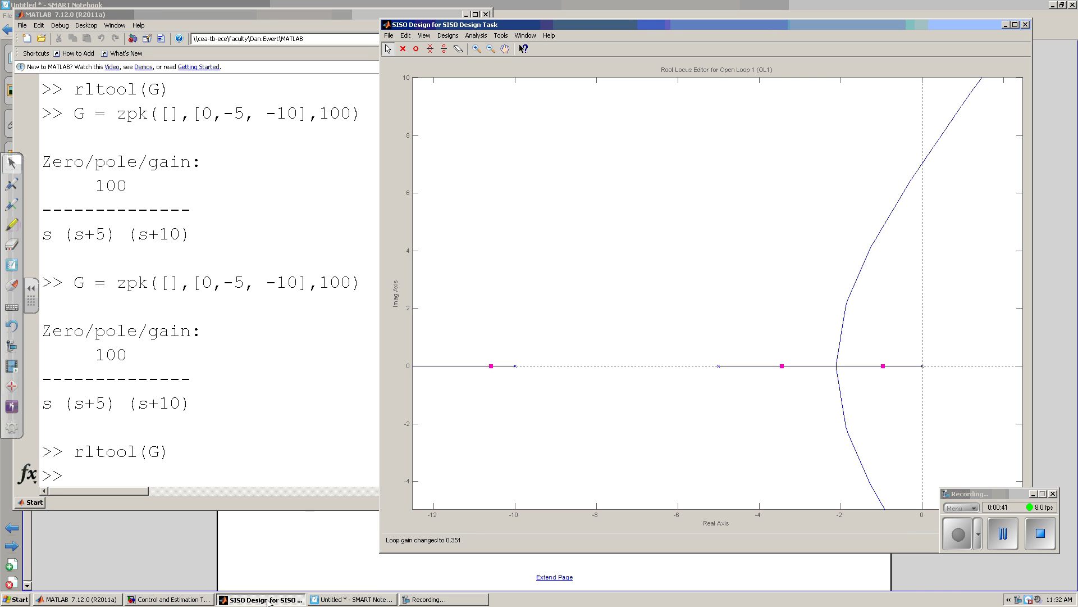
pyautogui.click(475, 35)
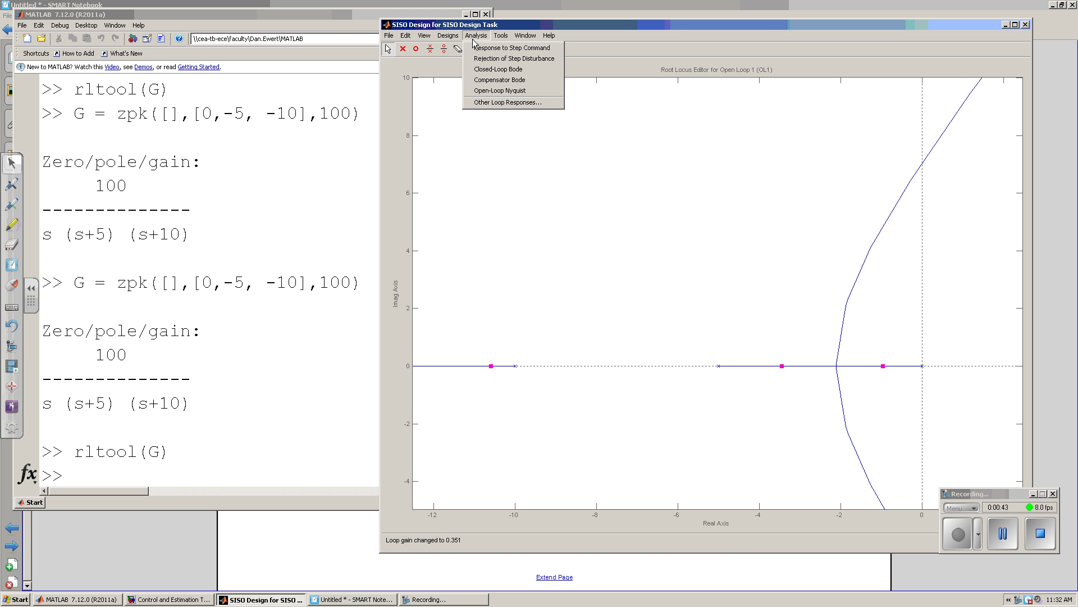
pyautogui.click(480, 48)
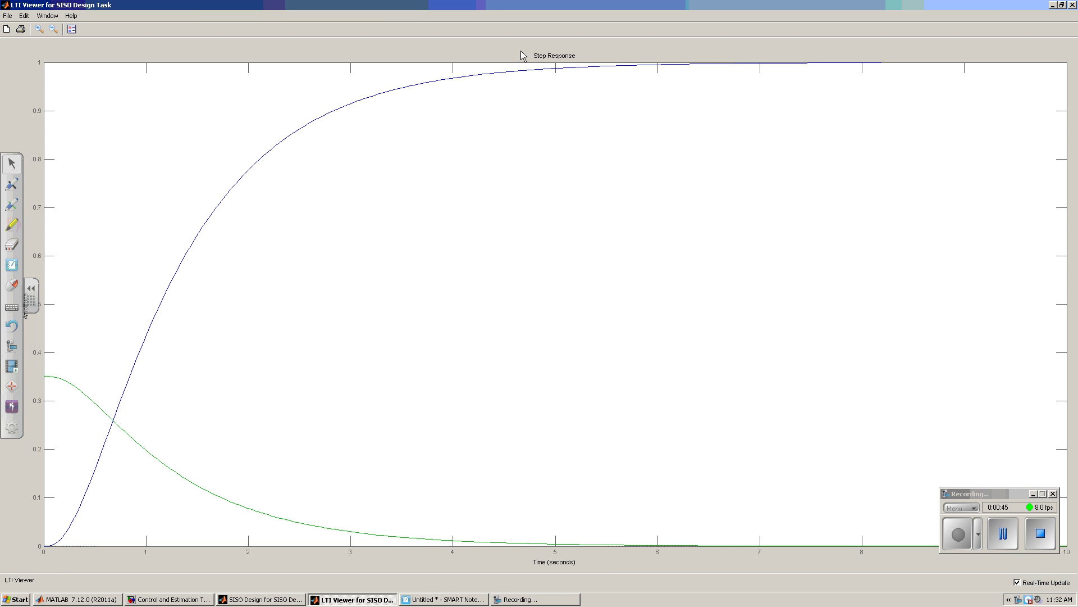
pyautogui.click(1053, 6)
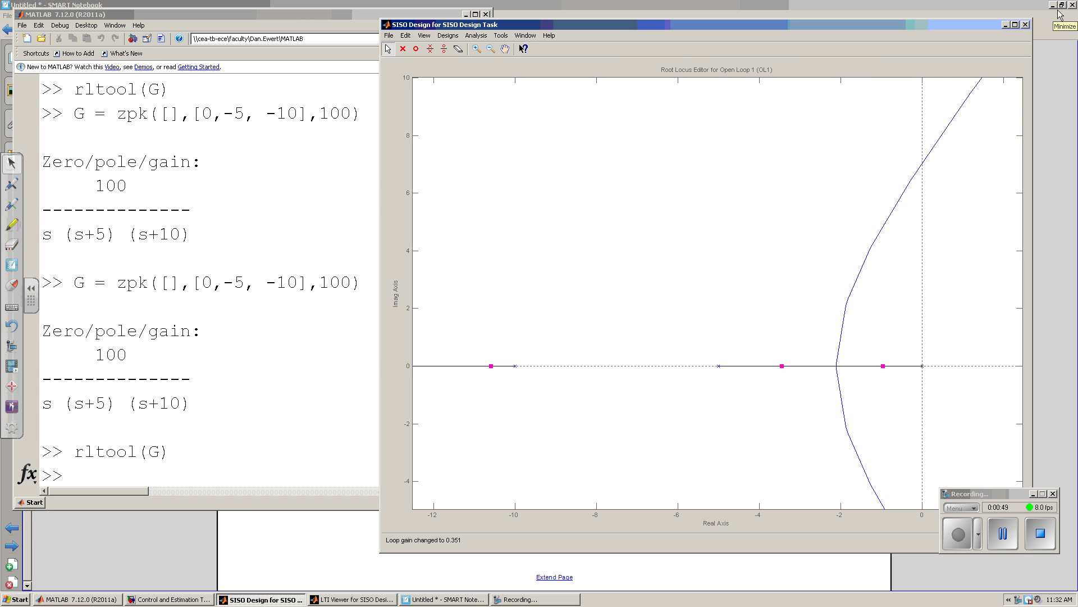
pyautogui.click(966, 539)
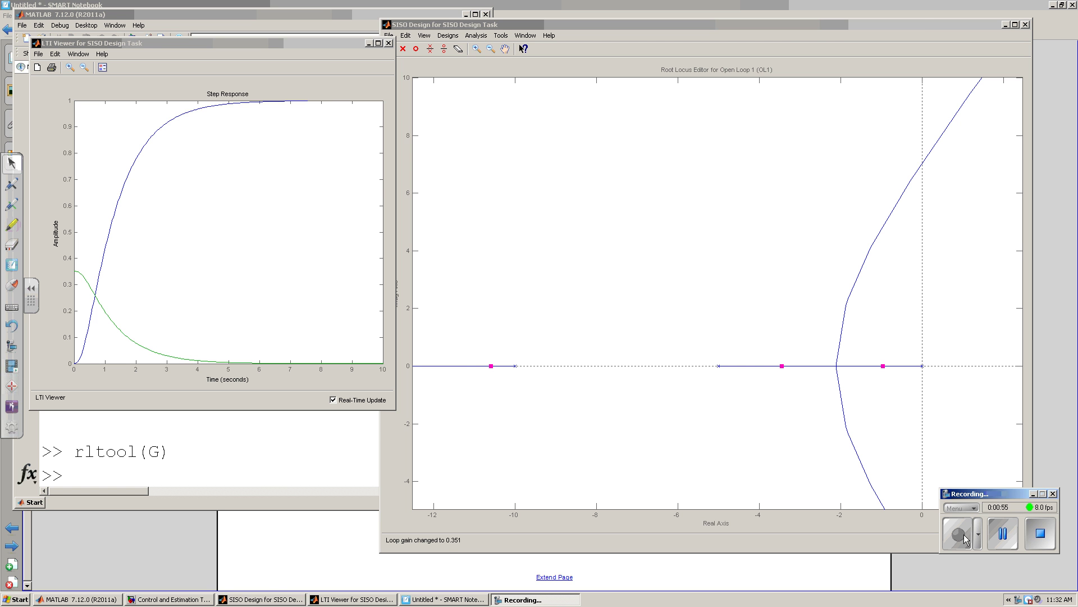
# Drag the closed-loop poles along the locus through gains 2.51 and 5.5, settling at 1.49
pyautogui.moveTo(883, 366); pyautogui.dragTo(903, 366)
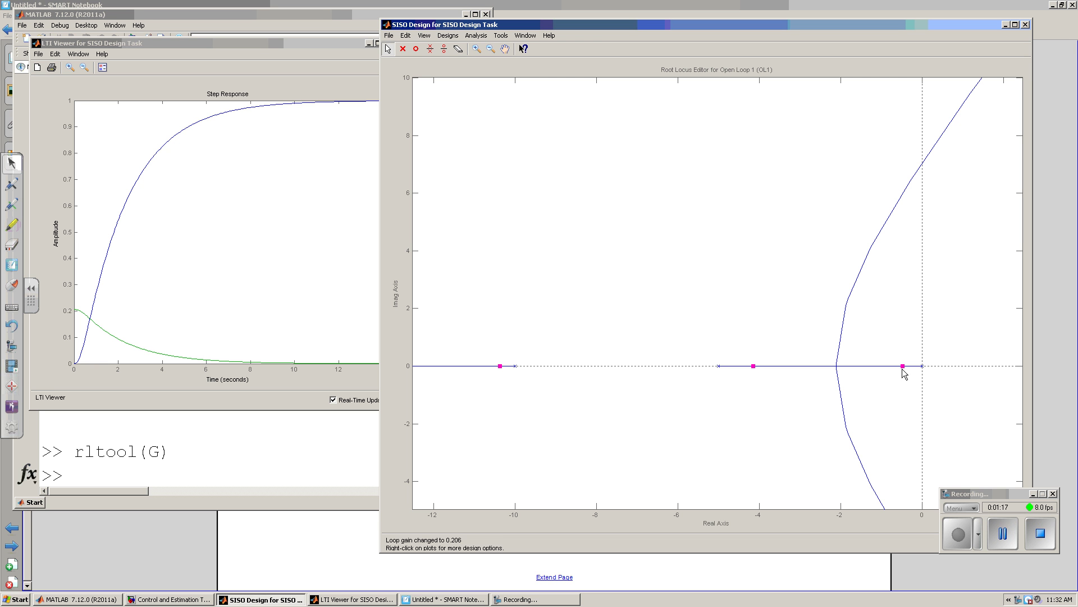
pyautogui.moveTo(897, 366); pyautogui.dragTo(868, 367)
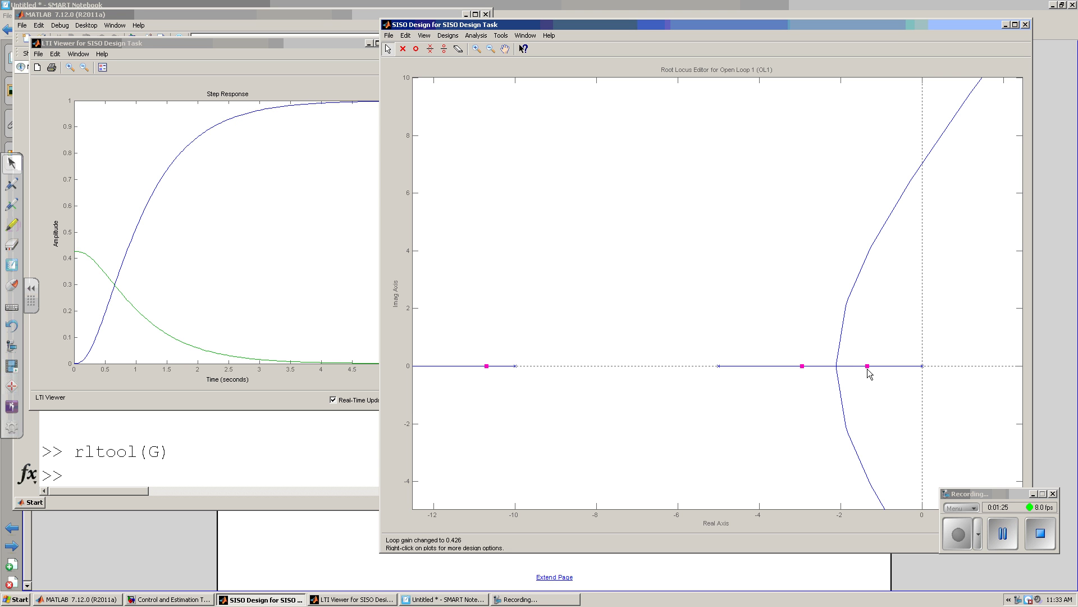
pyautogui.moveTo(868, 366); pyautogui.dragTo(837, 354)
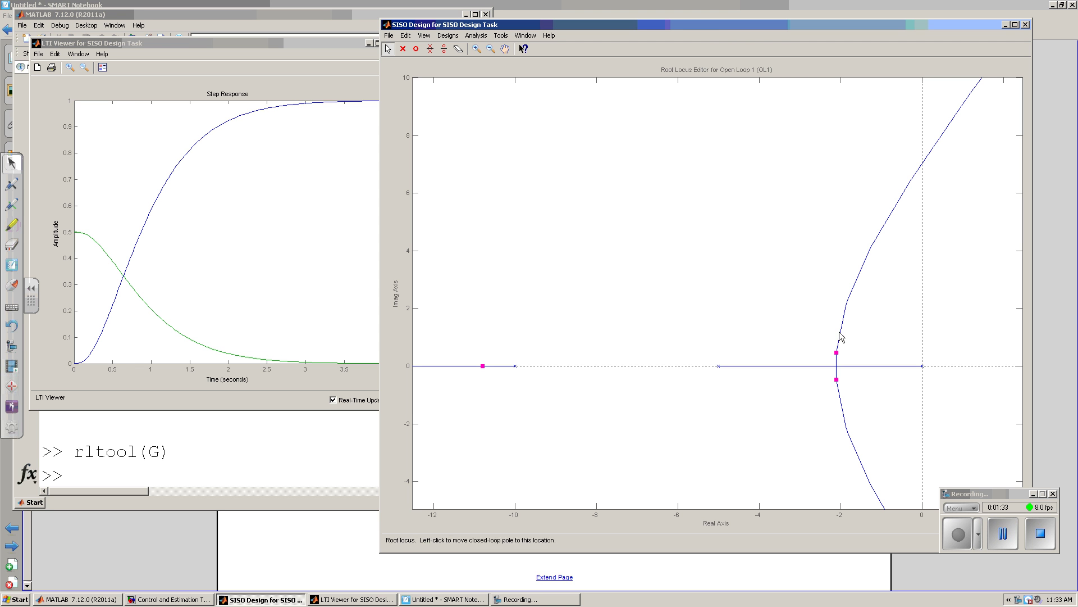
pyautogui.click(847, 304)
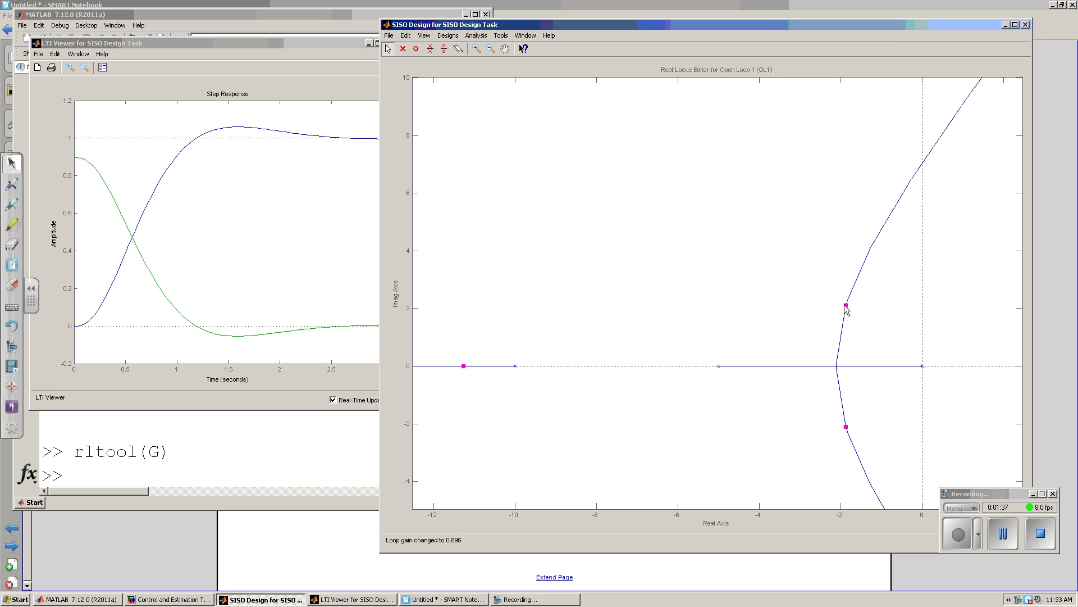
pyautogui.moveTo(846, 306); pyautogui.dragTo(874, 244)
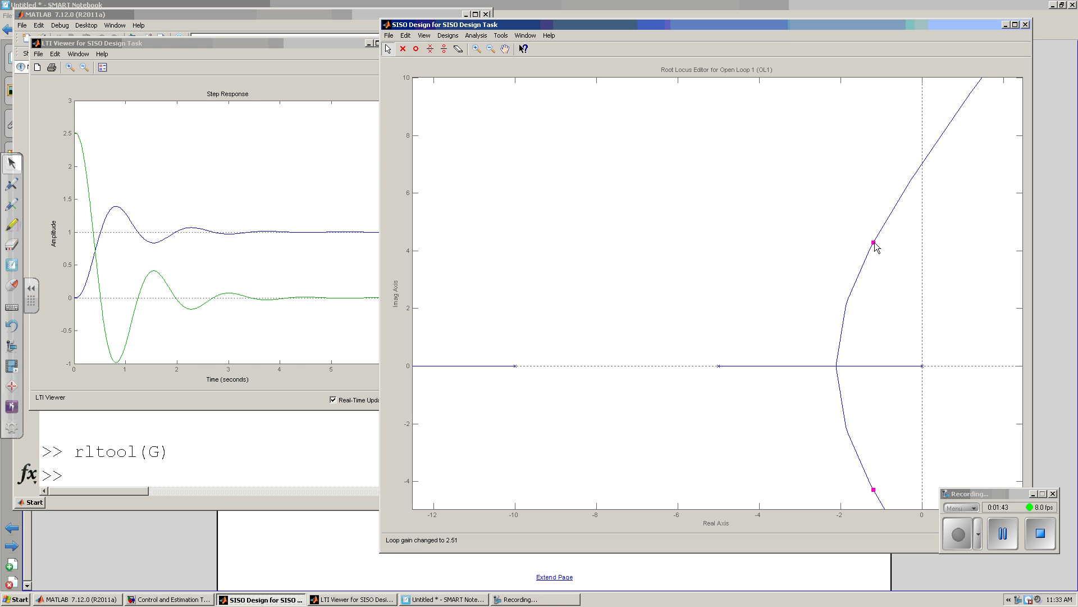
pyautogui.moveTo(875, 244); pyautogui.dragTo(841, 335)
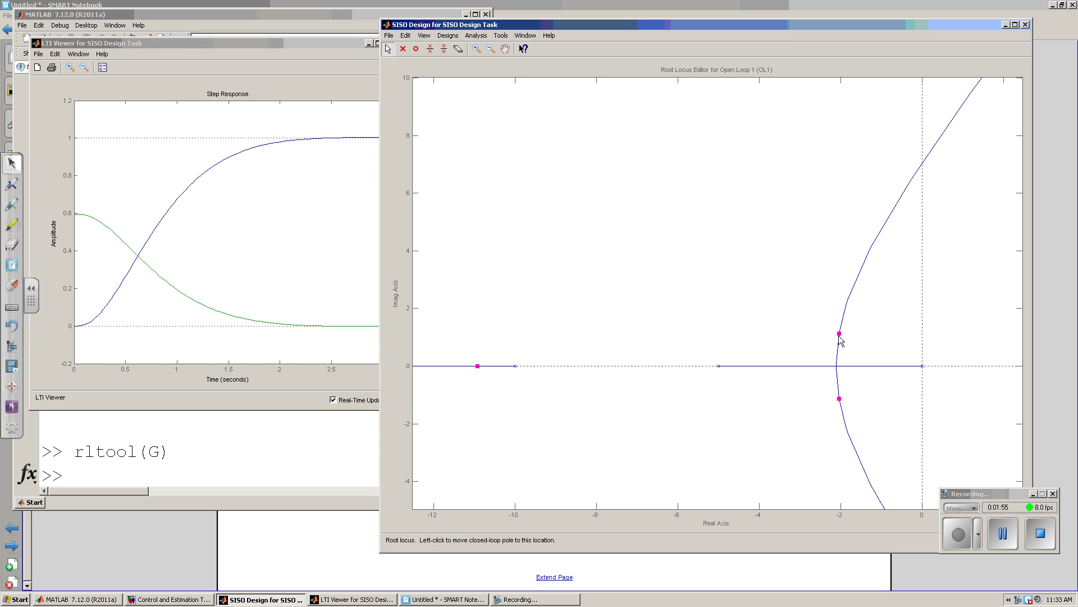
pyautogui.moveTo(841, 335); pyautogui.dragTo(859, 276)
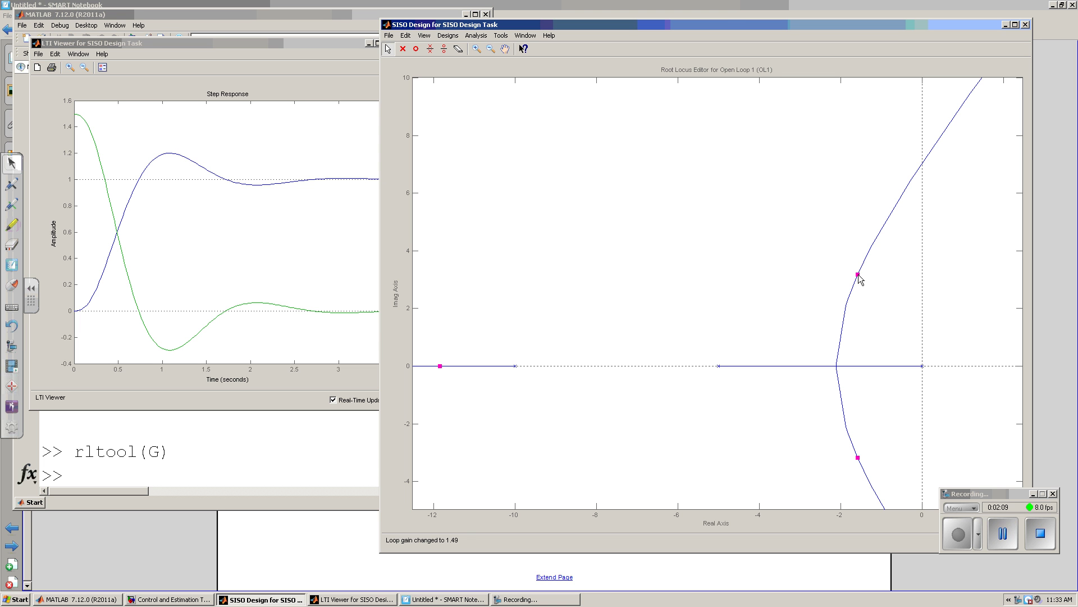
# Ink a green ξ=0.5 damping line over the root locus, mark its crossing, and return to the notebook
pyautogui.click(960, 536)
pyautogui.moveTo(921, 366)
pyautogui.mouseDown()
pyautogui.moveTo(731, 137)
pyautogui.moveTo(772, 132)
pyautogui.moveTo(771, 163)
pyautogui.mouseUp()
pyautogui.moveTo(784, 142)
pyautogui.mouseDown()
pyautogui.moveTo(802, 134)
pyautogui.moveTo(803, 144)
pyautogui.mouseUp()
pyautogui.moveTo(812, 128)
pyautogui.mouseDown()
pyautogui.moveTo(809, 143)
pyautogui.moveTo(813, 127)
pyautogui.moveTo(836, 134)
pyautogui.mouseUp()
pyautogui.click(835, 133)
pyautogui.moveTo(840, 117); pyautogui.dragTo(853, 113)
pyautogui.moveTo(852, 281); pyautogui.dragTo(854, 284)
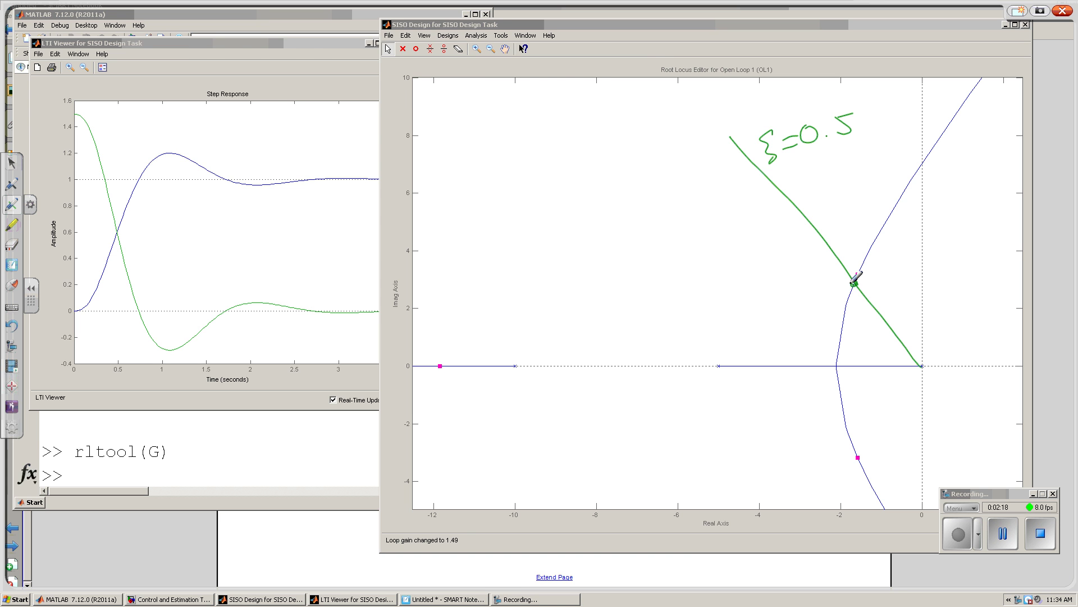
pyautogui.click(962, 536)
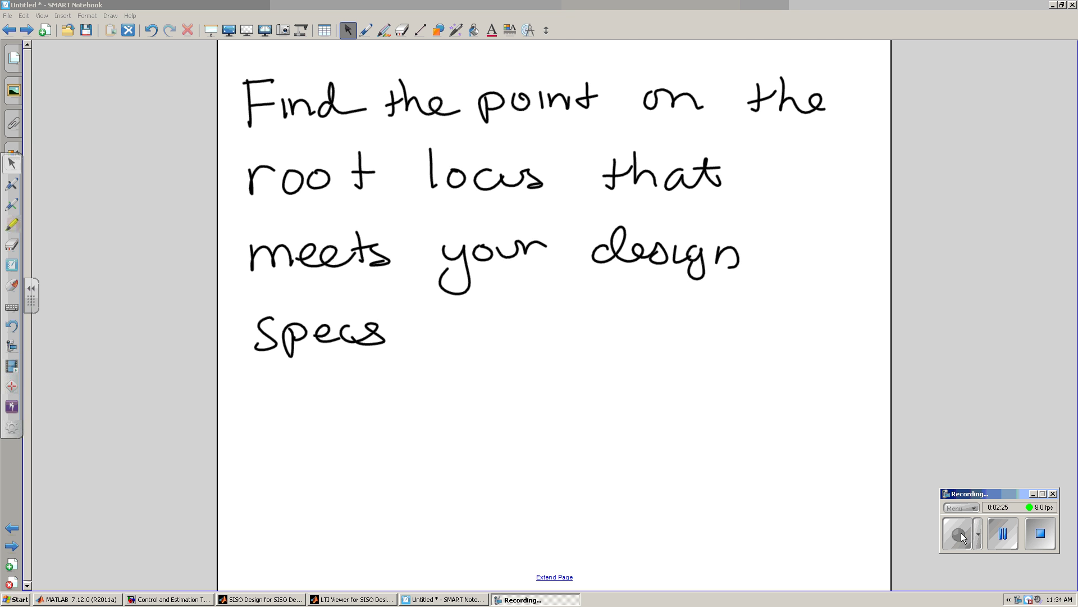
# On the angle calculations page, write a green ξ=0.5 note with an arrow to 120°
pyautogui.click(32, 29)
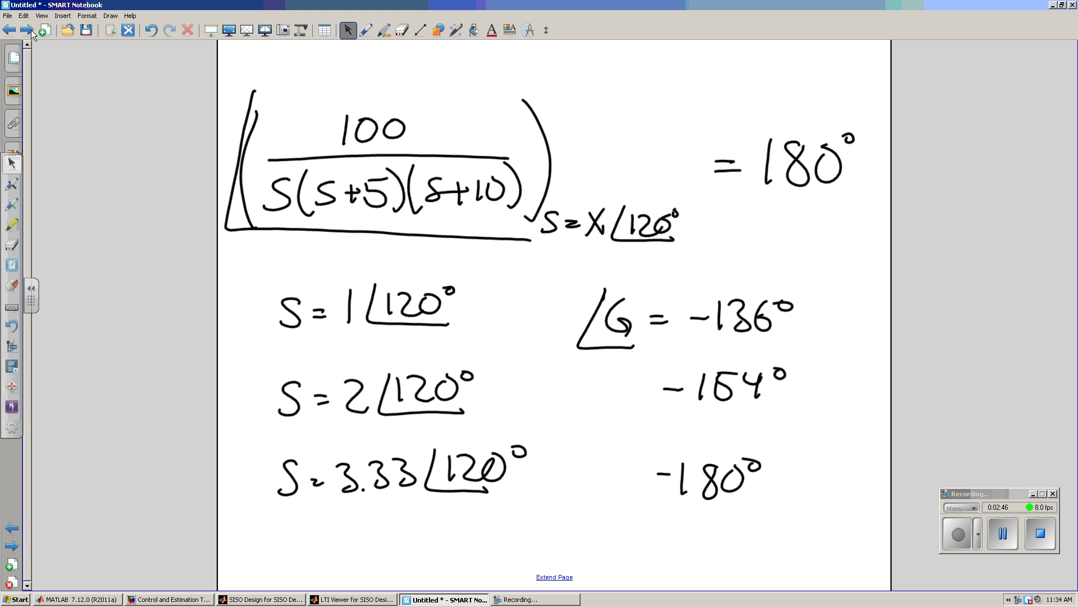
pyautogui.click(13, 205)
pyautogui.moveTo(616, 139)
pyautogui.mouseDown()
pyautogui.moveTo(625, 156)
pyautogui.moveTo(612, 168)
pyautogui.mouseUp()
pyautogui.moveTo(635, 149)
pyautogui.mouseDown()
pyautogui.moveTo(649, 147)
pyautogui.moveTo(650, 158)
pyautogui.mouseUp()
pyautogui.moveTo(660, 146)
pyautogui.mouseDown()
pyautogui.moveTo(652, 155)
pyautogui.moveTo(682, 164)
pyautogui.moveTo(698, 143)
pyautogui.mouseUp()
pyautogui.click(668, 162)
pyautogui.moveTo(666, 177)
pyautogui.mouseDown()
pyautogui.moveTo(653, 199)
pyautogui.moveTo(674, 193)
pyautogui.mouseUp()
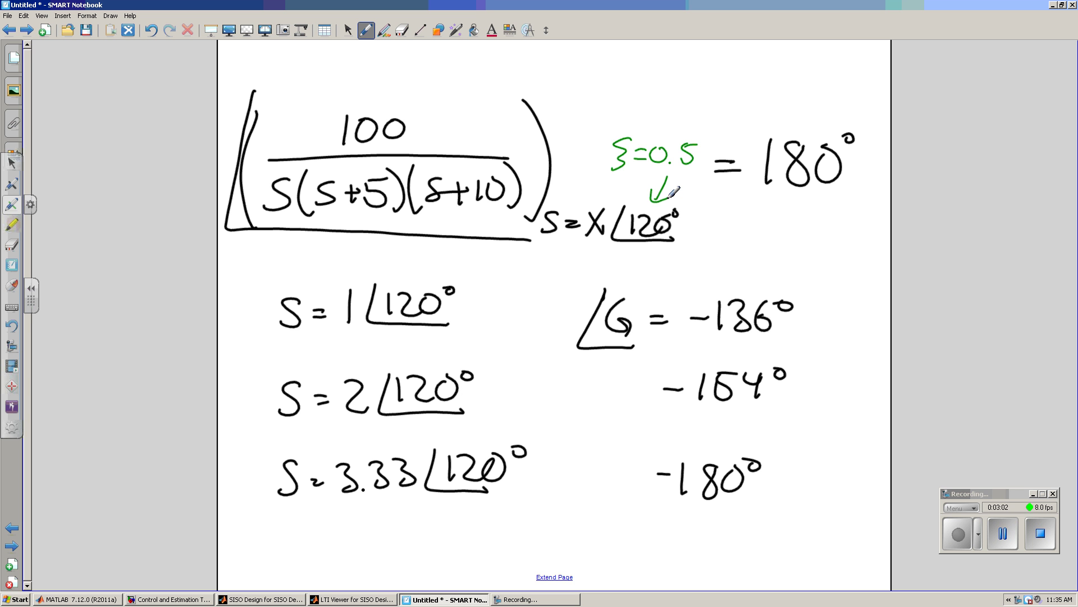
pyautogui.click(354, 599)
pyautogui.click(275, 603)
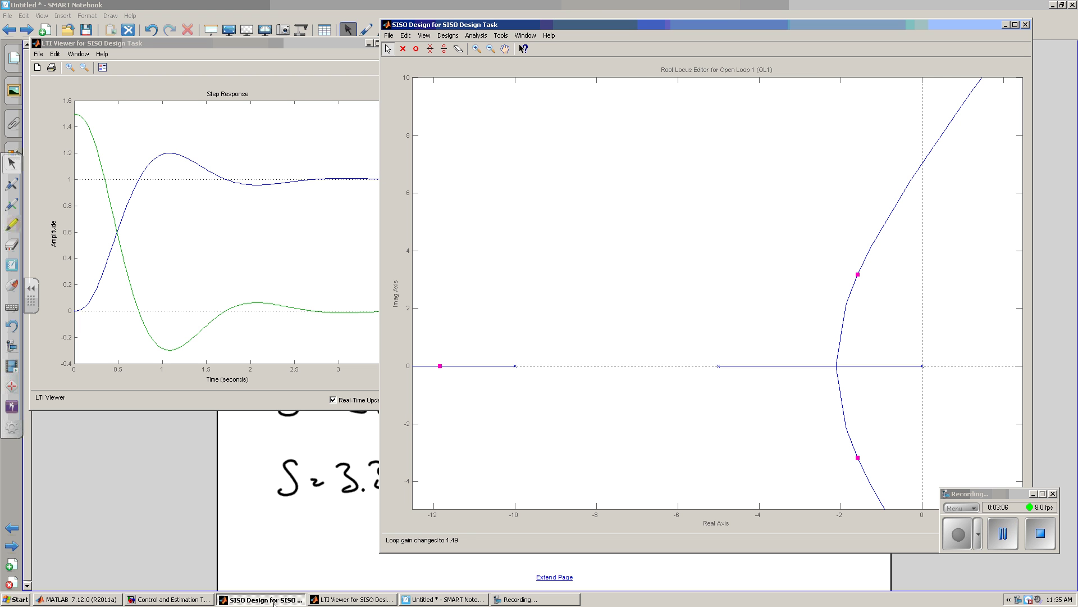
pyautogui.click(11, 204)
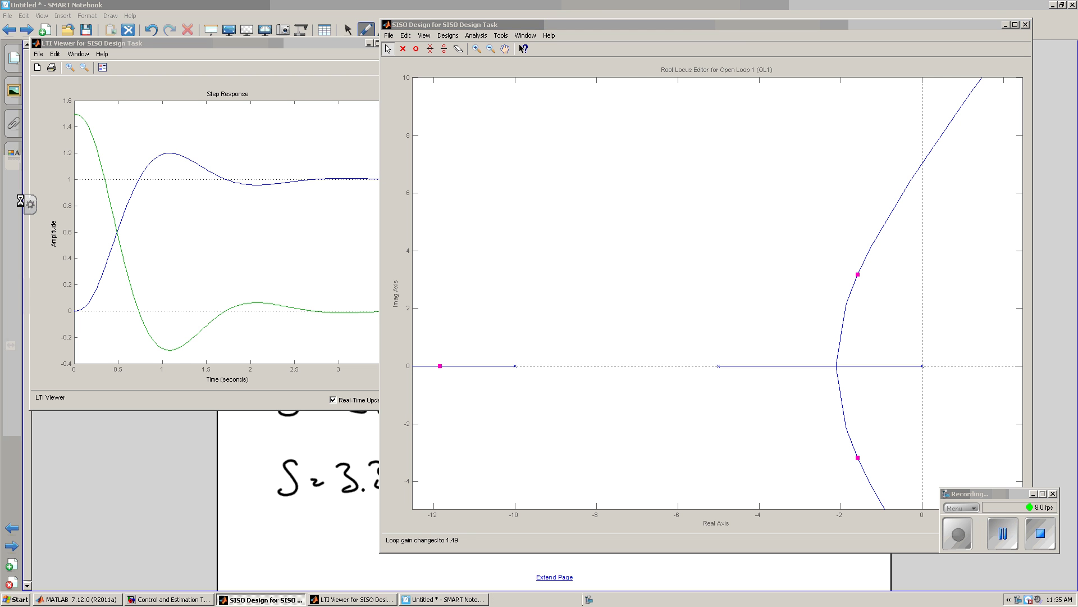
pyautogui.moveTo(922, 365)
pyautogui.mouseDown()
pyautogui.moveTo(833, 204)
pyautogui.moveTo(807, 183)
pyautogui.mouseUp()
pyautogui.moveTo(858, 272); pyautogui.dragTo(855, 272)
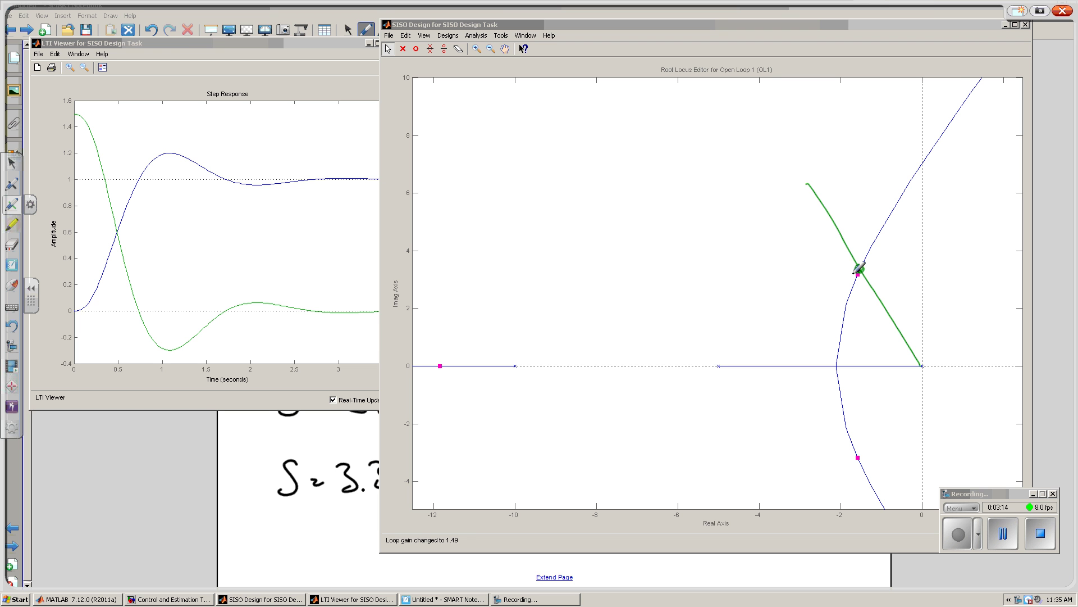
pyautogui.click(1062, 11)
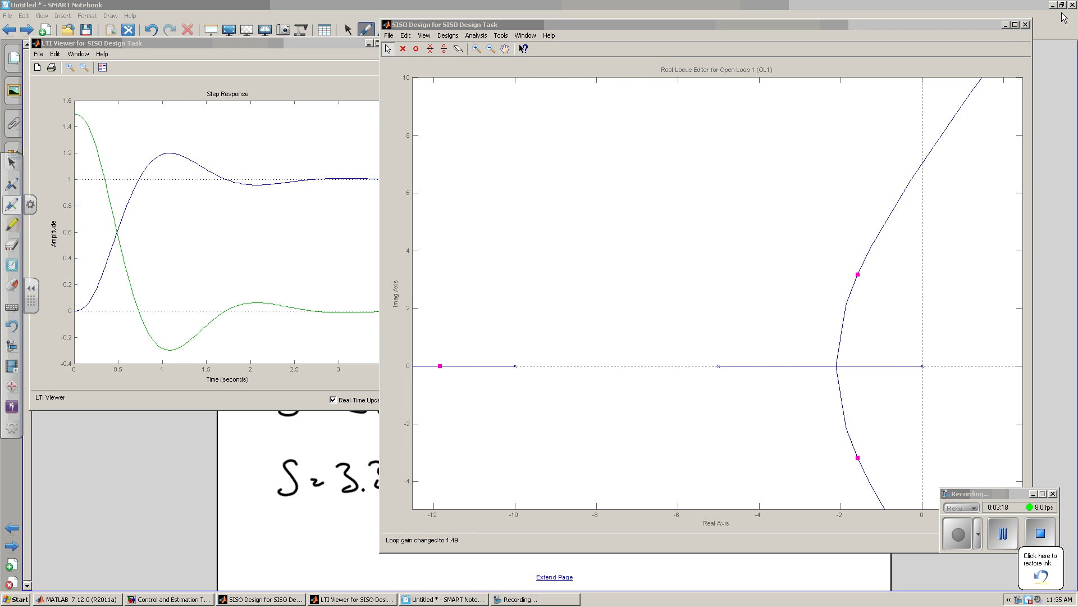
pyautogui.click(452, 600)
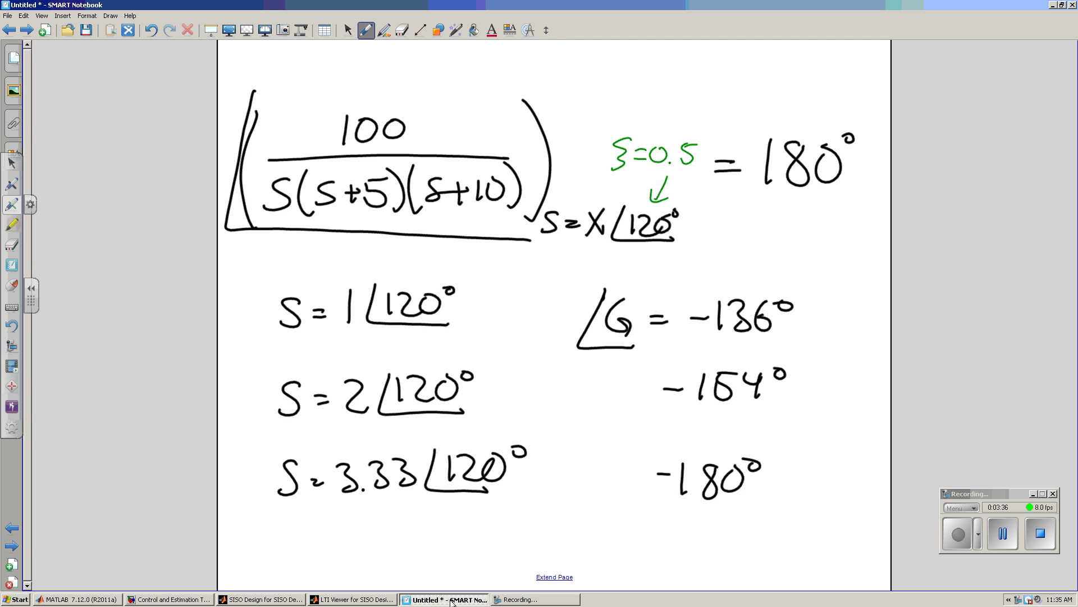
# Go to the pick-K page and circle 0.771∠180° in green
pyautogui.click(32, 35)
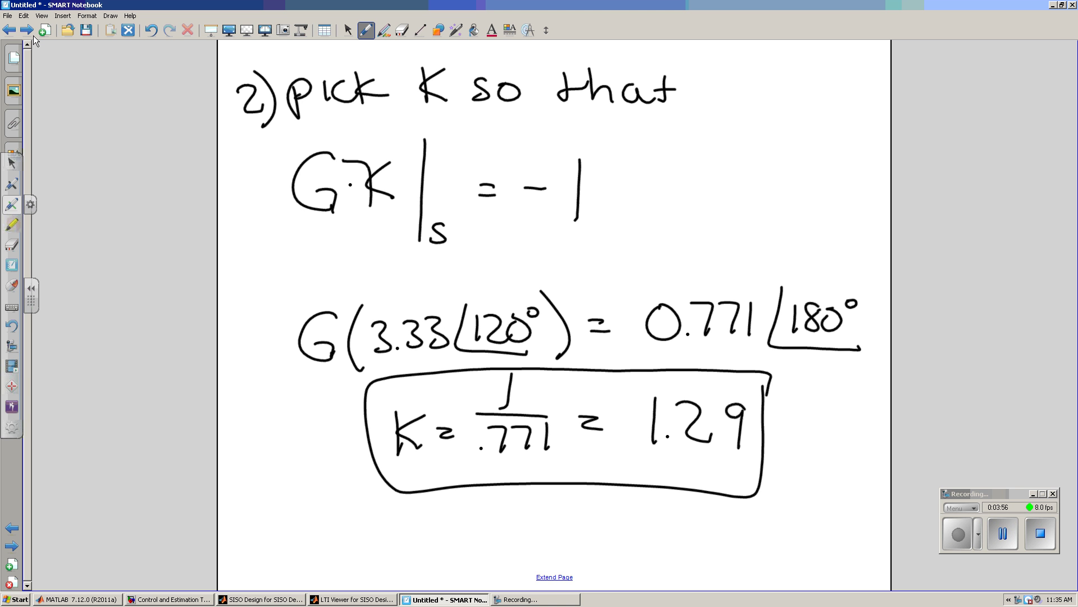
pyautogui.moveTo(641, 278)
pyautogui.mouseDown()
pyautogui.moveTo(642, 352)
pyautogui.moveTo(781, 366)
pyautogui.moveTo(857, 371)
pyautogui.moveTo(879, 303)
pyautogui.moveTo(798, 268)
pyautogui.moveTo(630, 270)
pyautogui.mouseUp()
pyautogui.moveTo(818, 287); pyautogui.dragTo(812, 219)
# Label the circled value "on root locus" with an arrow pointing to it
pyautogui.moveTo(749, 172)
pyautogui.mouseDown()
pyautogui.moveTo(771, 168)
pyautogui.moveTo(779, 181)
pyautogui.mouseUp()
pyautogui.moveTo(796, 170); pyautogui.dragTo(812, 156)
pyautogui.moveTo(825, 152); pyautogui.dragTo(833, 151)
pyautogui.moveTo(836, 147); pyautogui.dragTo(846, 147)
pyautogui.moveTo(838, 142); pyautogui.dragTo(849, 136)
pyautogui.moveTo(753, 207)
pyautogui.mouseDown()
pyautogui.moveTo(754, 226)
pyautogui.moveTo(765, 221)
pyautogui.mouseUp()
pyautogui.moveTo(781, 202)
pyautogui.mouseDown()
pyautogui.moveTo(808, 193)
pyautogui.moveTo(807, 203)
pyautogui.mouseUp()
pyautogui.moveTo(807, 276); pyautogui.dragTo(829, 271)
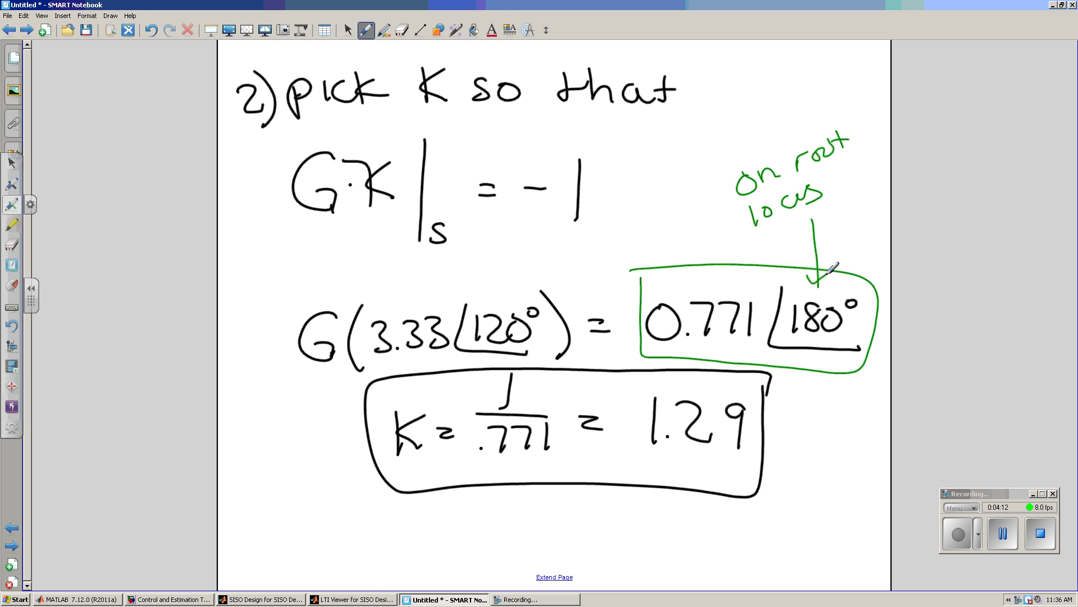
# Bring up the root locus editor and step viewer, nudge the upper pole, and close plot properties
pyautogui.click(289, 600)
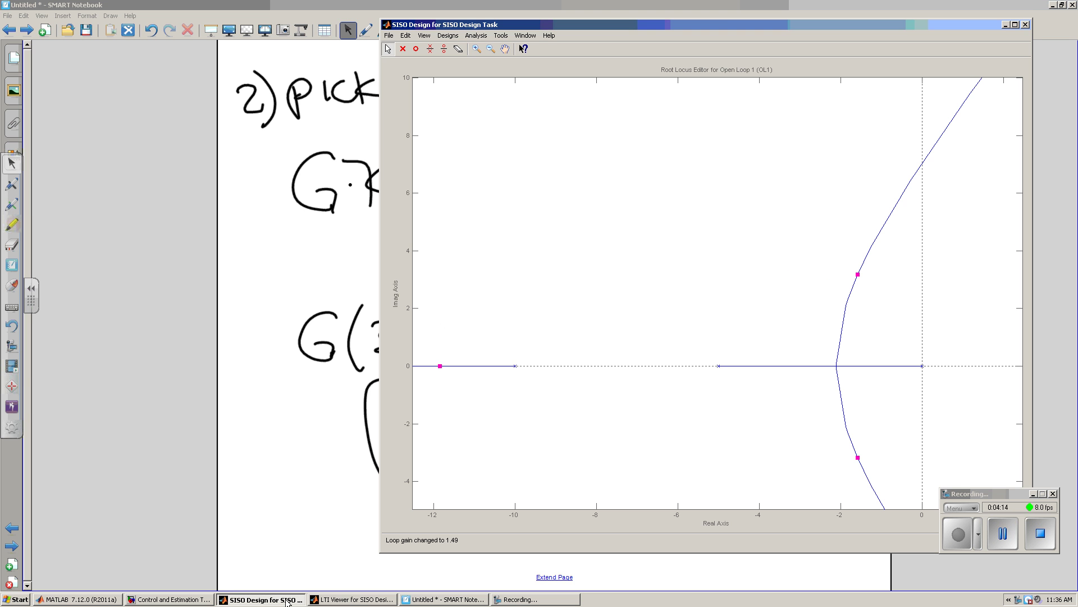
pyautogui.click(349, 600)
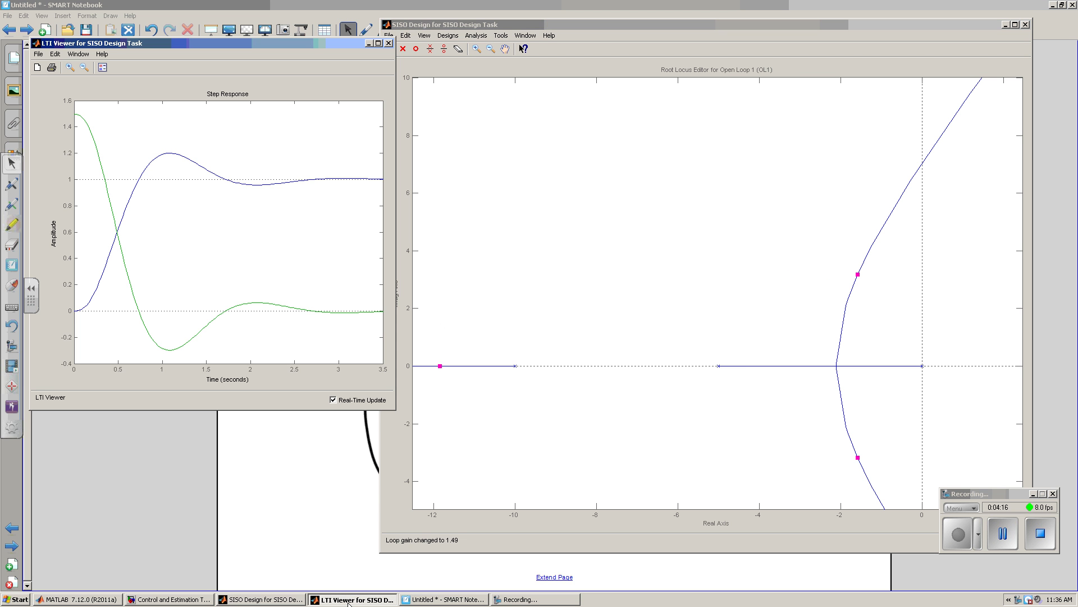
pyautogui.moveTo(858, 274); pyautogui.dragTo(854, 285)
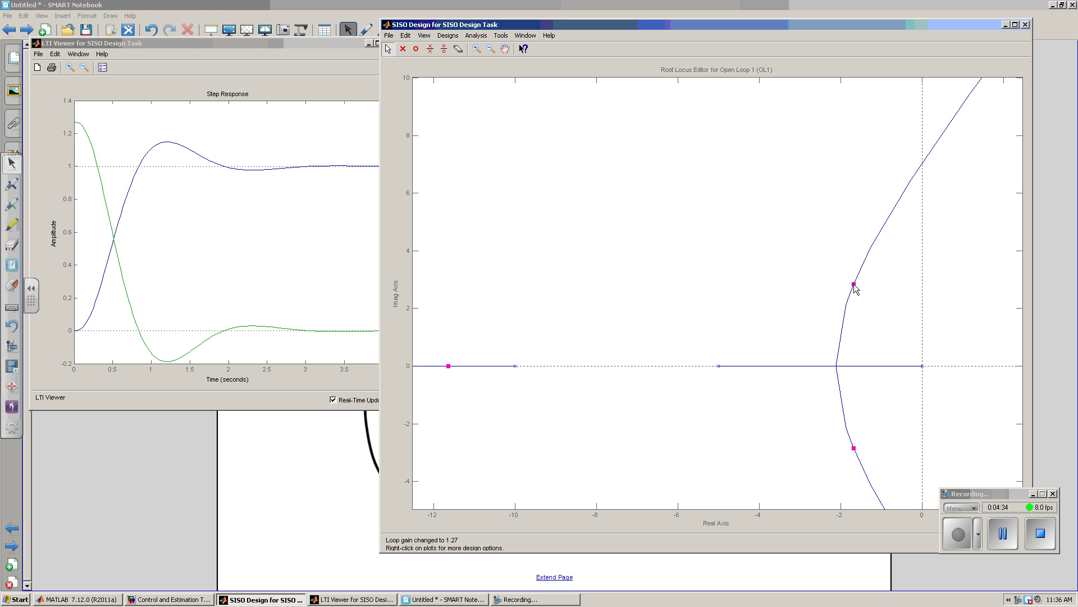
pyautogui.doubleClick(854, 285)
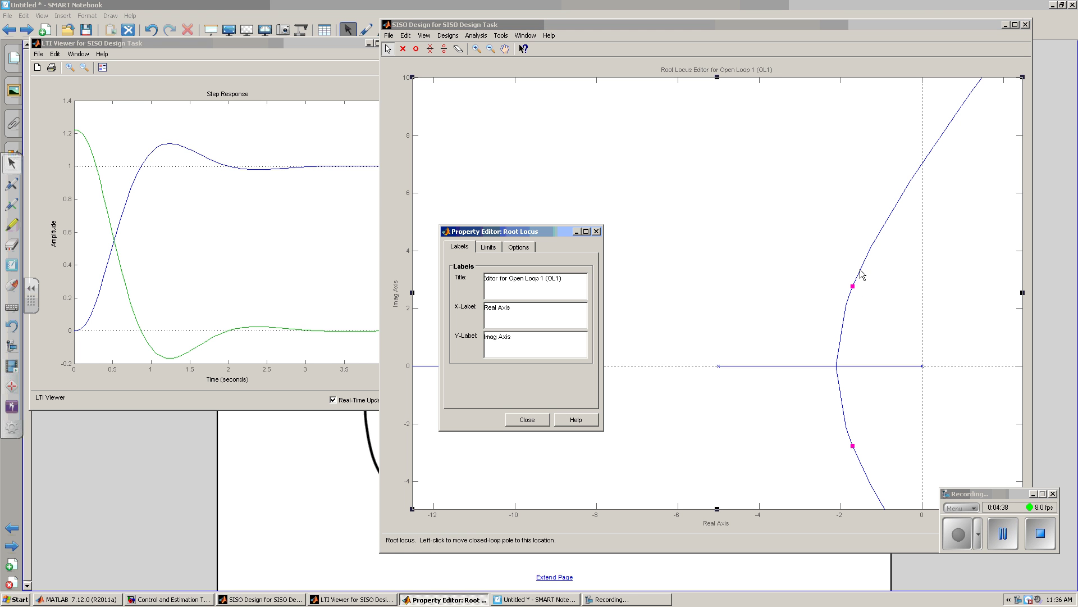
pyautogui.click(597, 231)
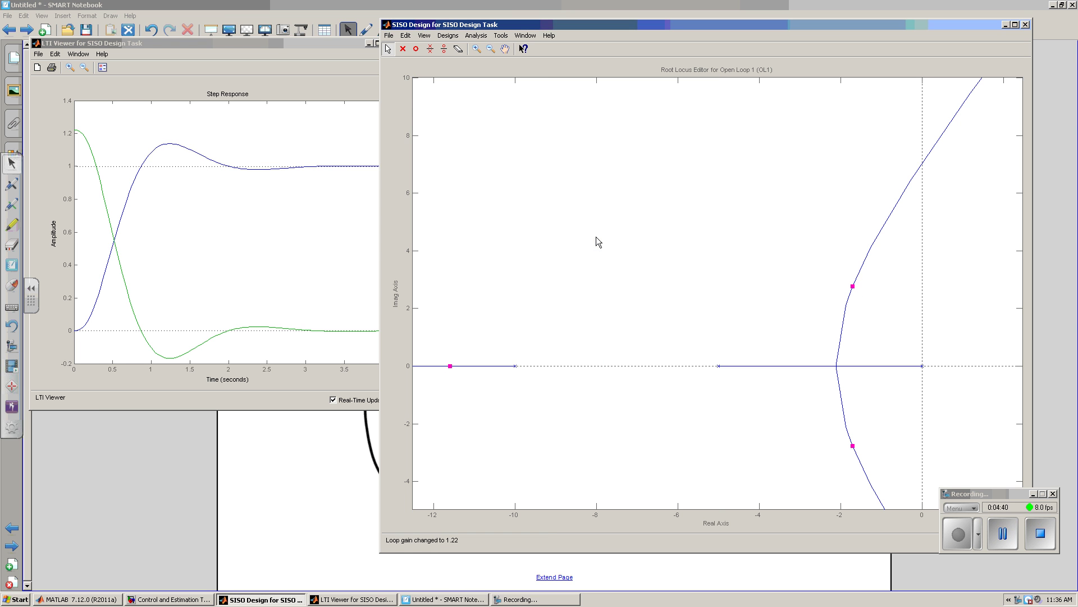
# Drag the poles through gains 3.02, 7.43 and 1.43, settling at loop gain 1.19
pyautogui.click(881, 232)
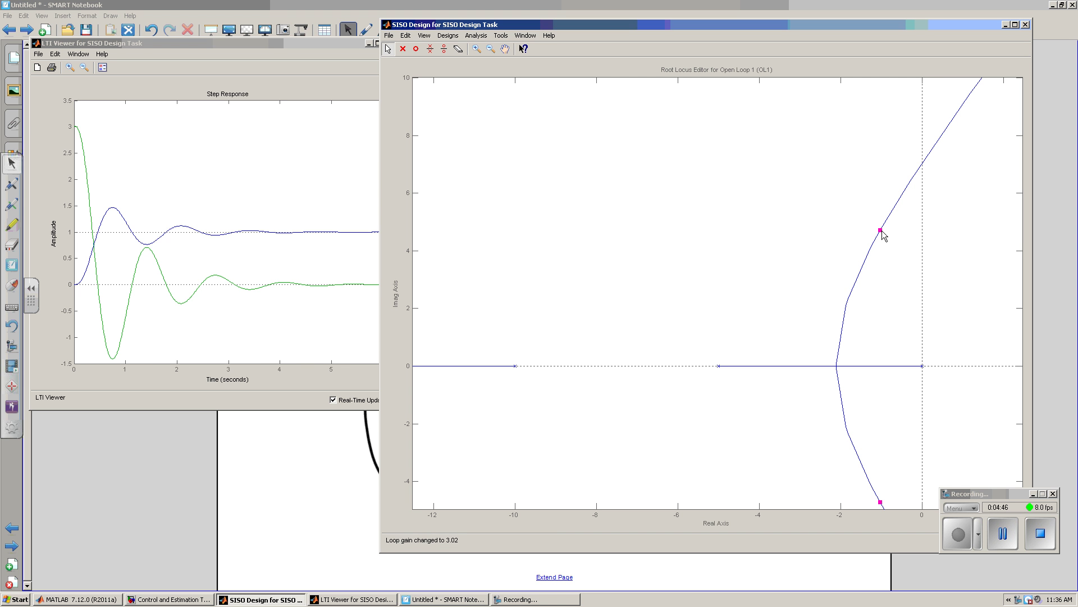
pyautogui.moveTo(883, 234); pyautogui.dragTo(923, 169)
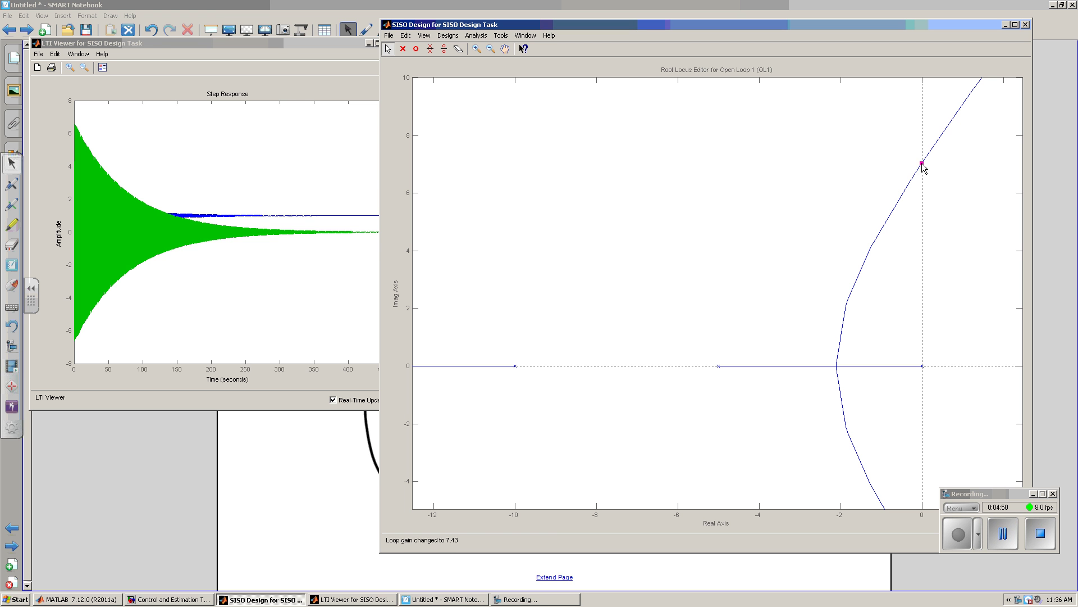
pyautogui.click(858, 280)
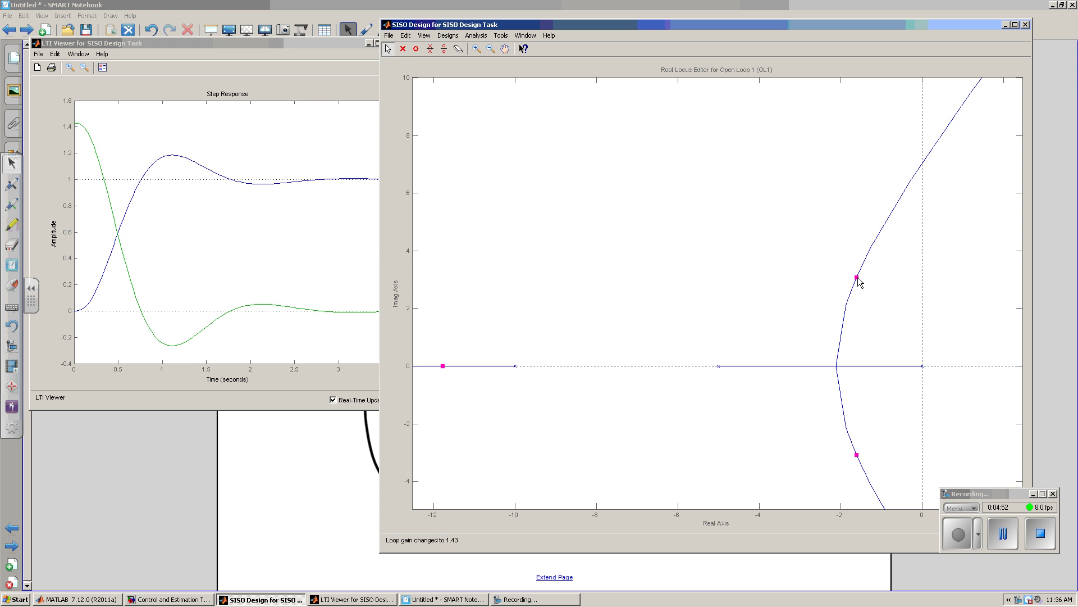
pyautogui.moveTo(859, 279); pyautogui.dragTo(854, 290)
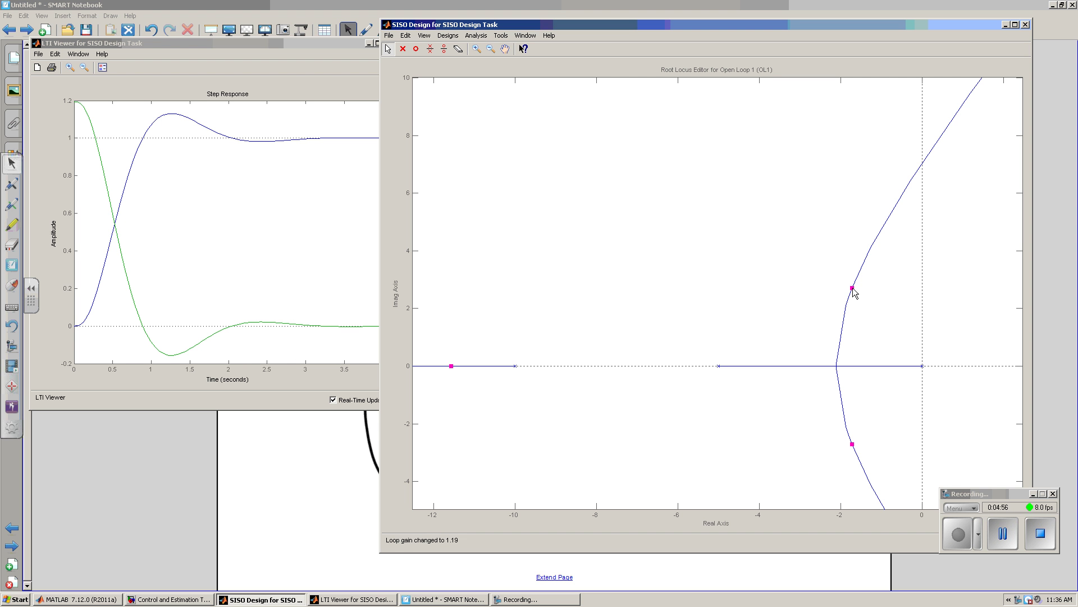